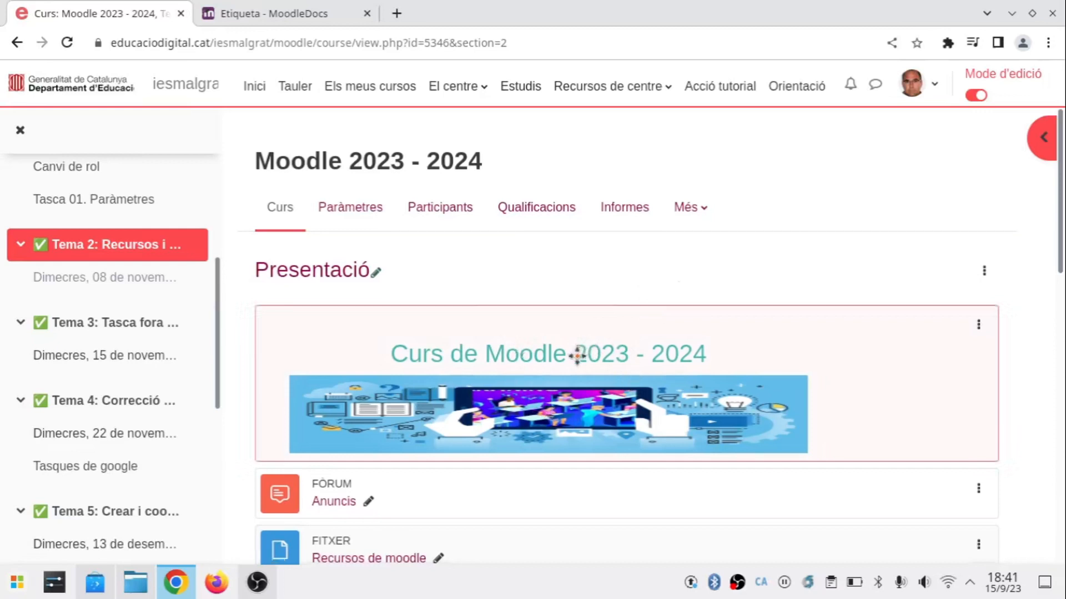
- Turn the course's edit mode off and back on to compare the Presentació section in both modes
scroll(577, 356, down, 2)
scroll(424, 391, down, 2)
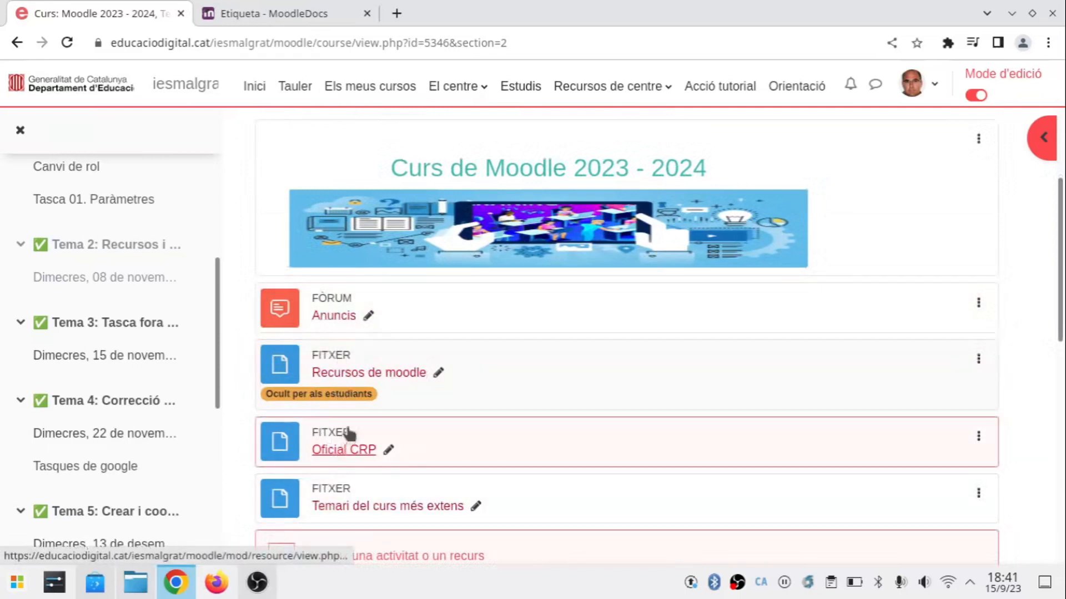
scroll(406, 361, down, 2)
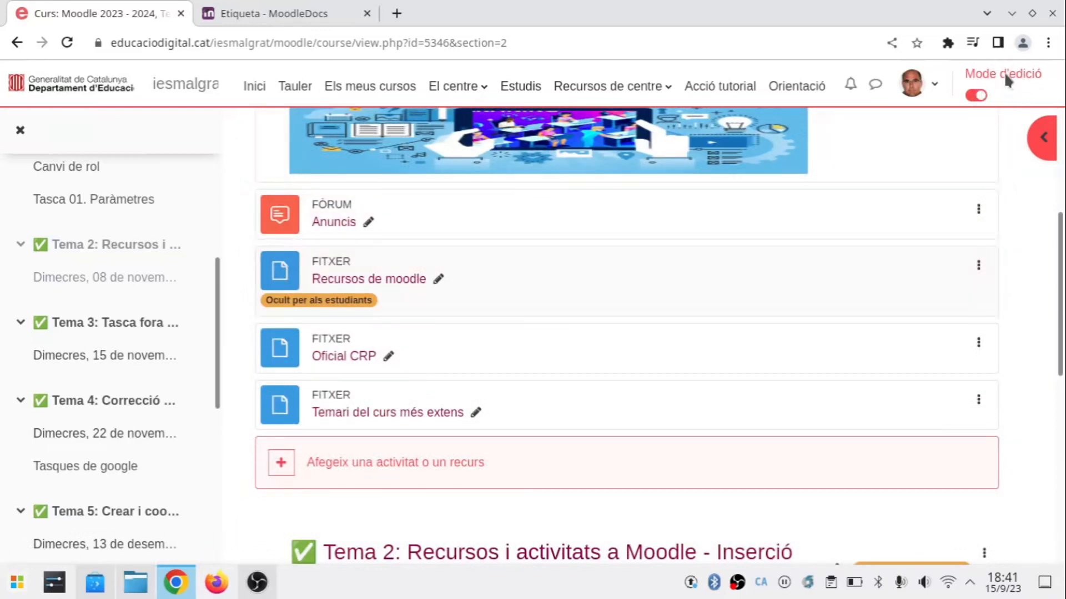
click(979, 96)
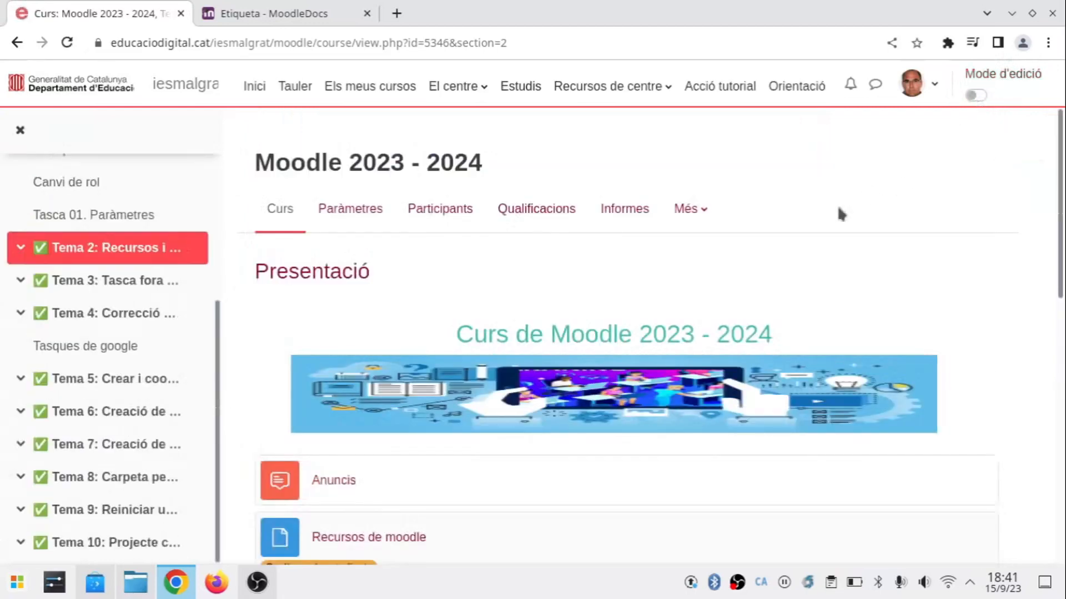
scroll(799, 248, down, 1)
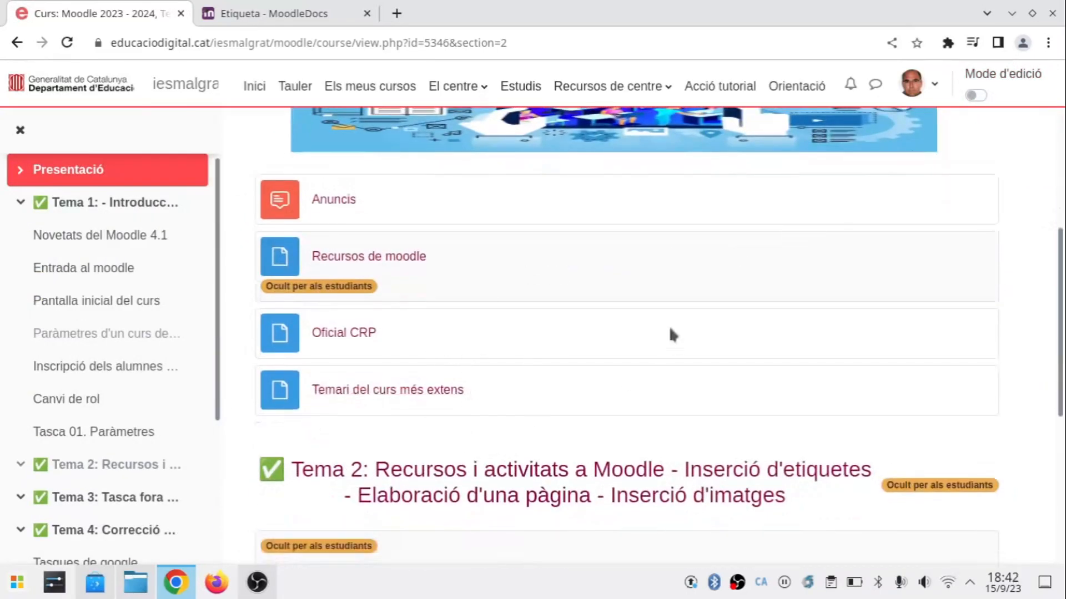
click(983, 95)
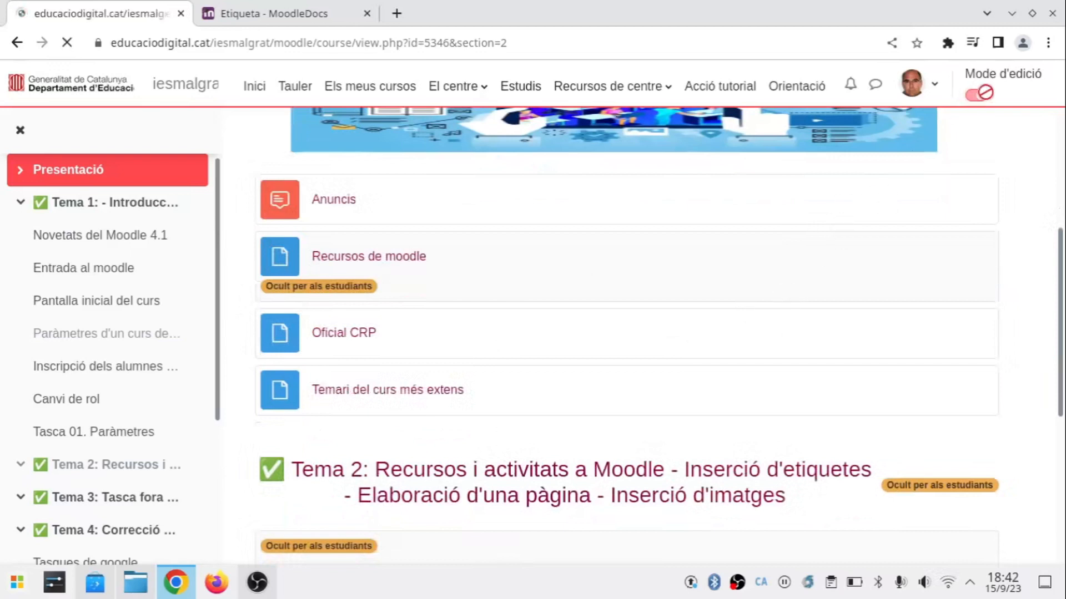
- Add a new Etiqueta resource to the Tema 2 section
scroll(706, 256, down, 5)
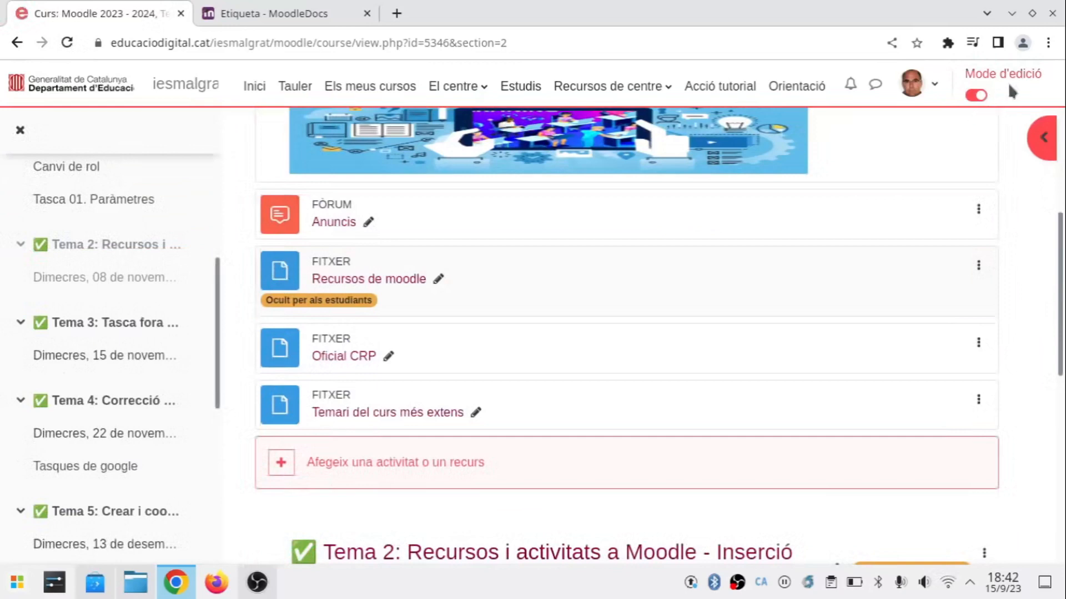
scroll(568, 309, down, 7)
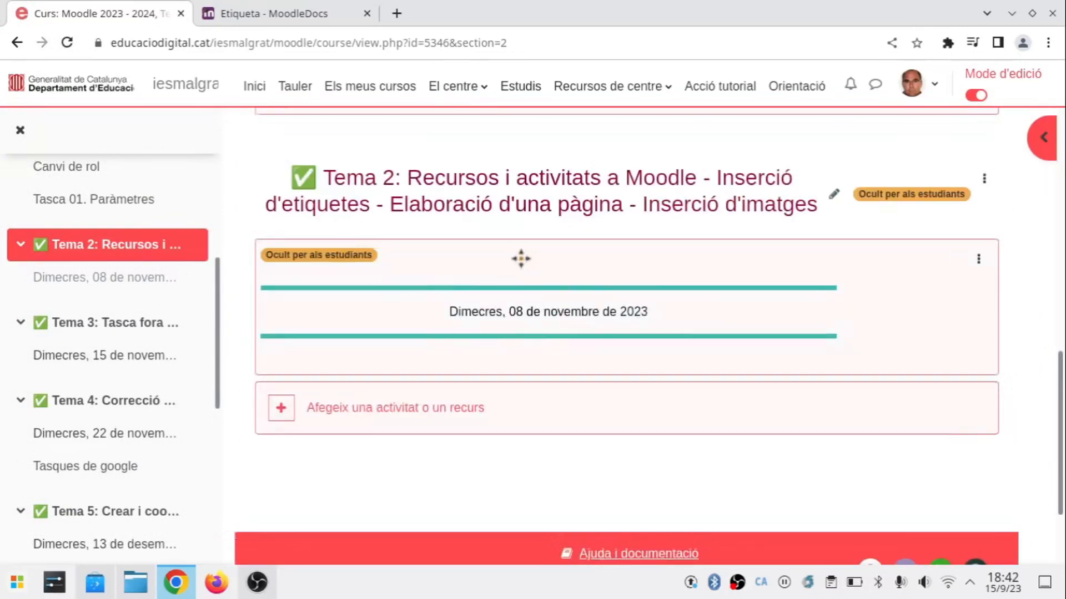
scroll(512, 259, down, 2)
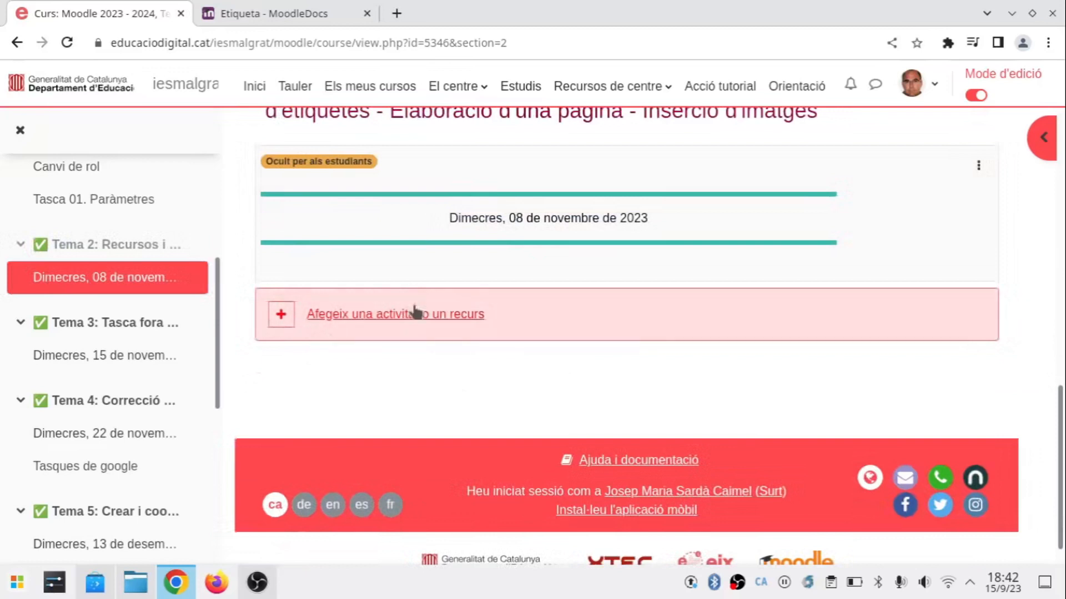
click(337, 316)
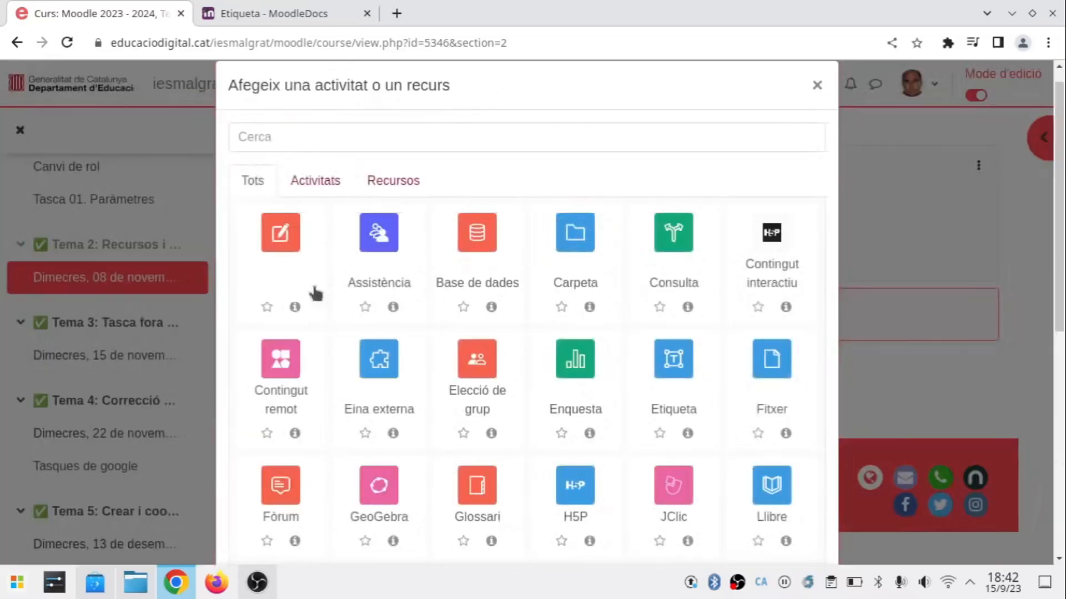
click(394, 184)
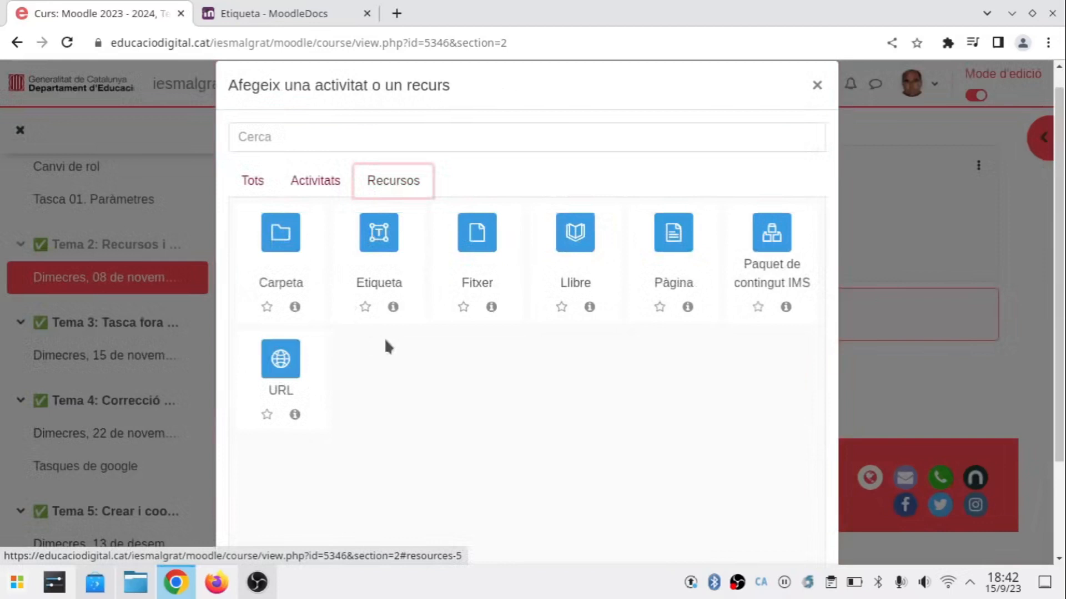
click(380, 244)
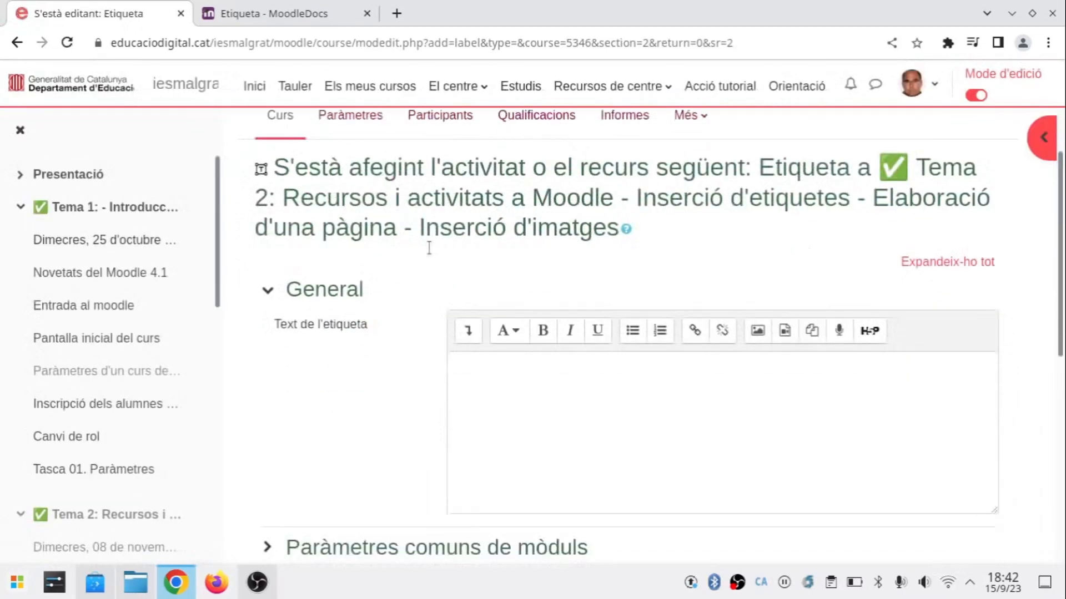
- Expand the label text editor's formatting options and enter "La primera etiqueta" as the label text
scroll(431, 250, down, 3)
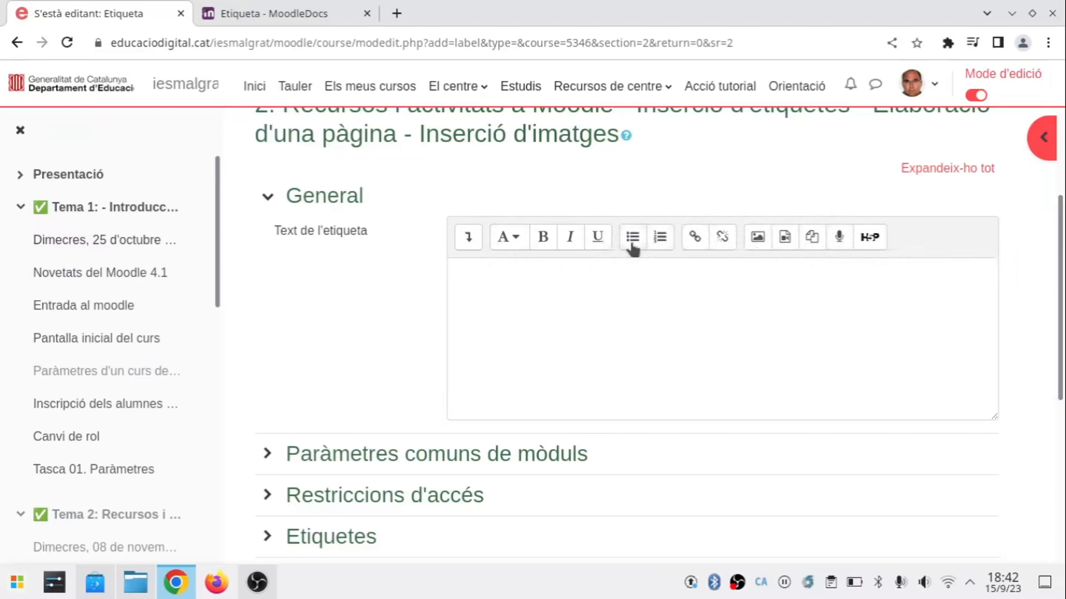
click(469, 238)
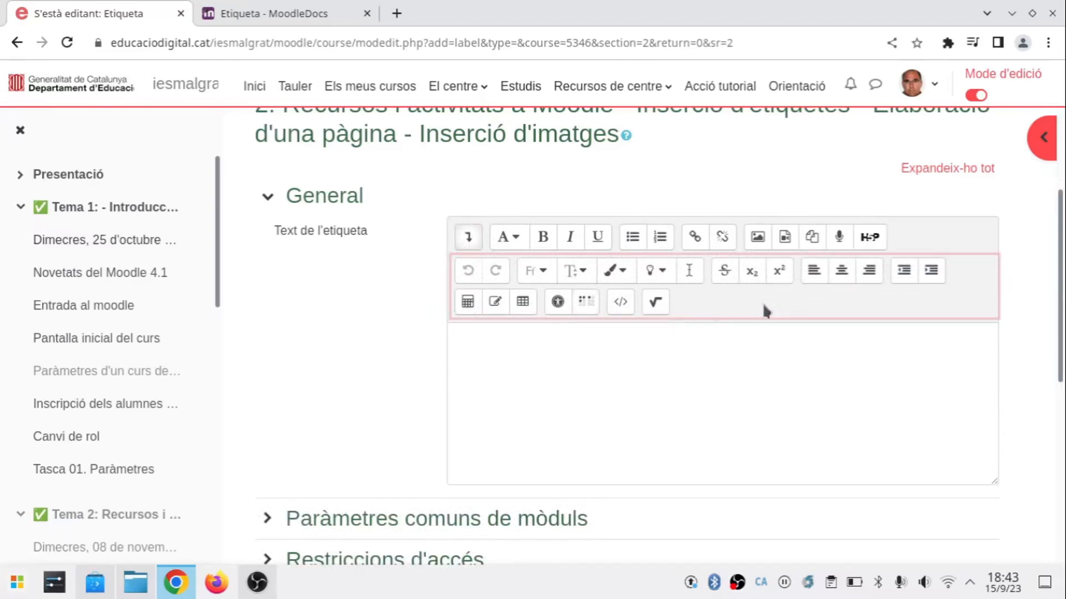
click(639, 346)
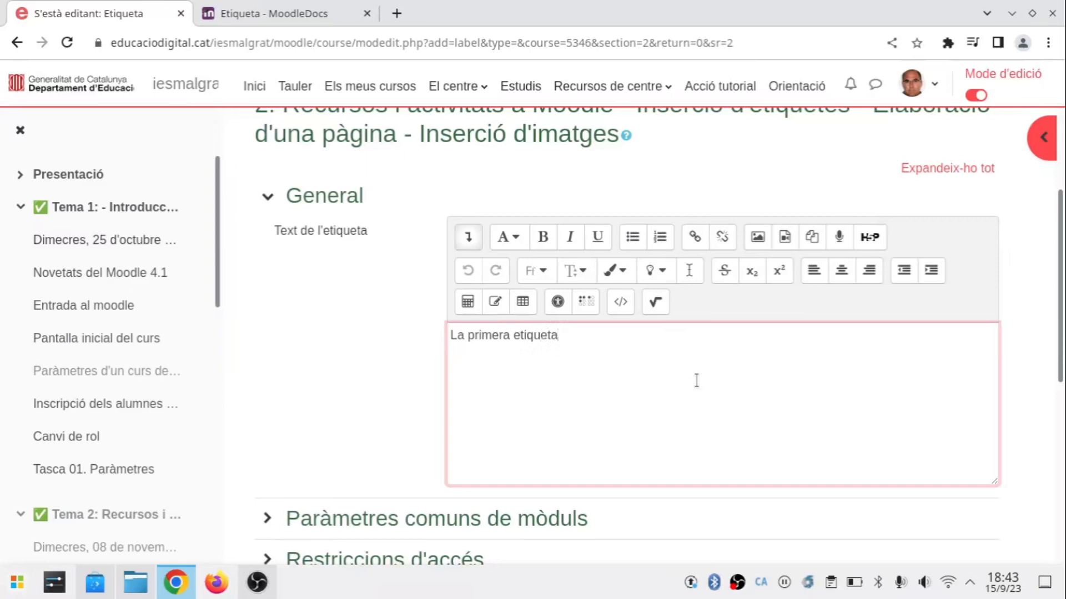
- Centre the text "La primera etiqueta", colour it blue and set its size to x-large
drag(566, 333, 449, 341)
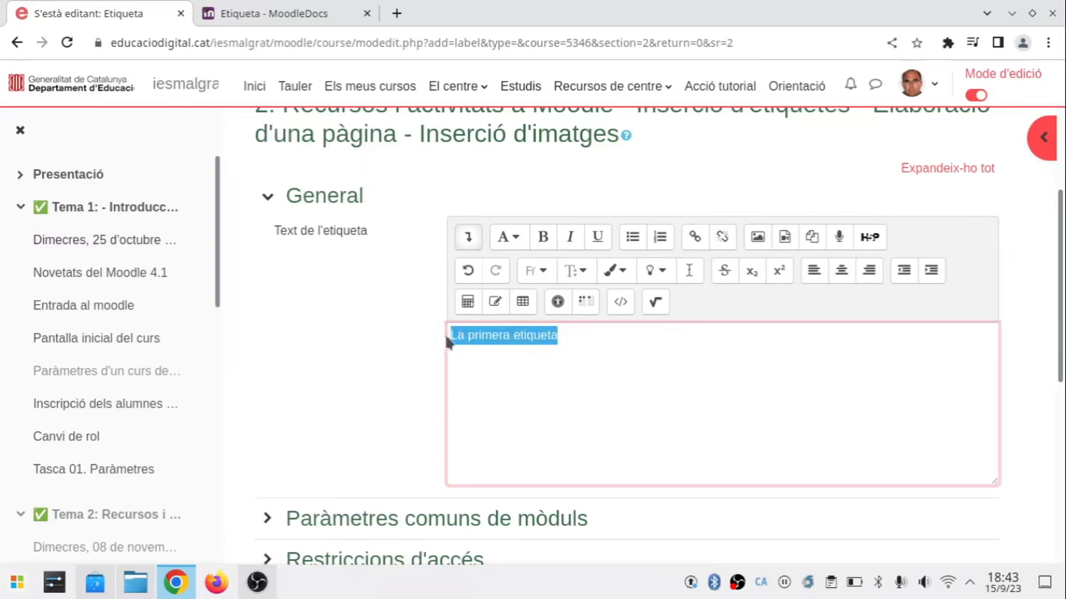
click(841, 270)
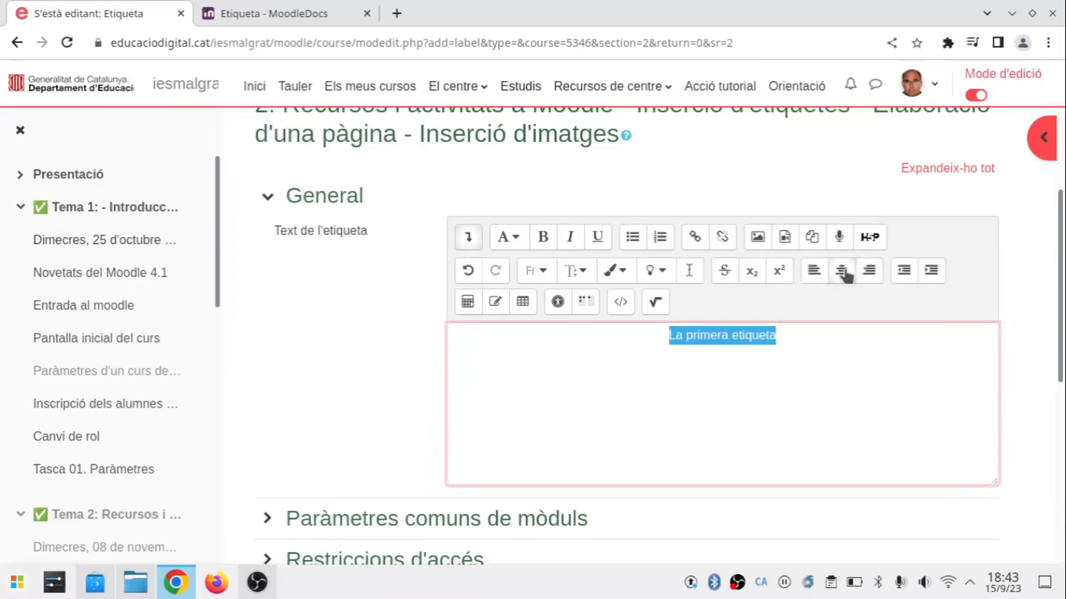
click(627, 277)
click(616, 417)
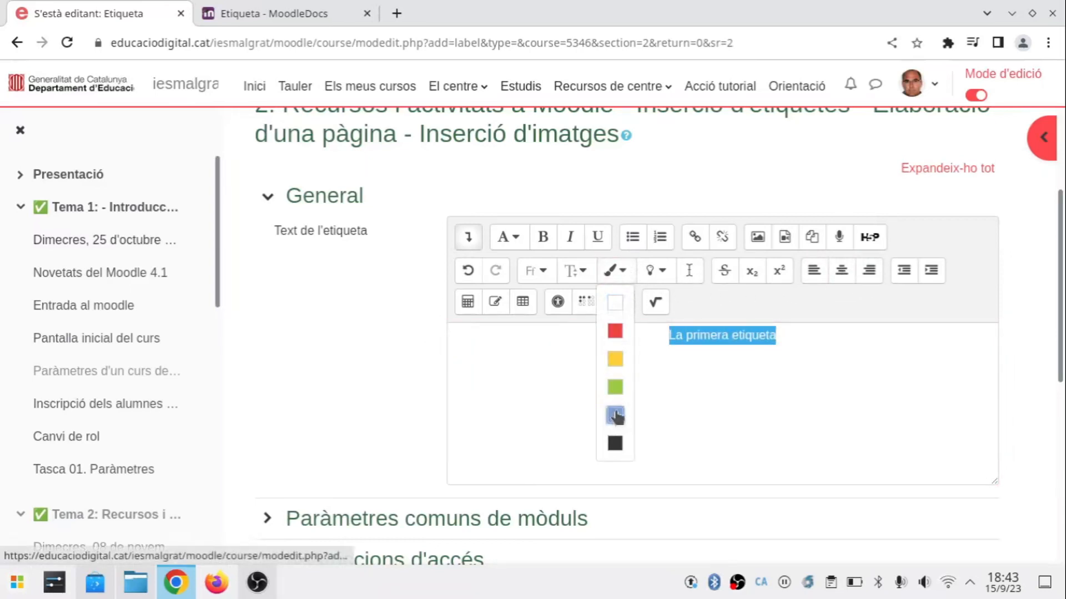
click(580, 271)
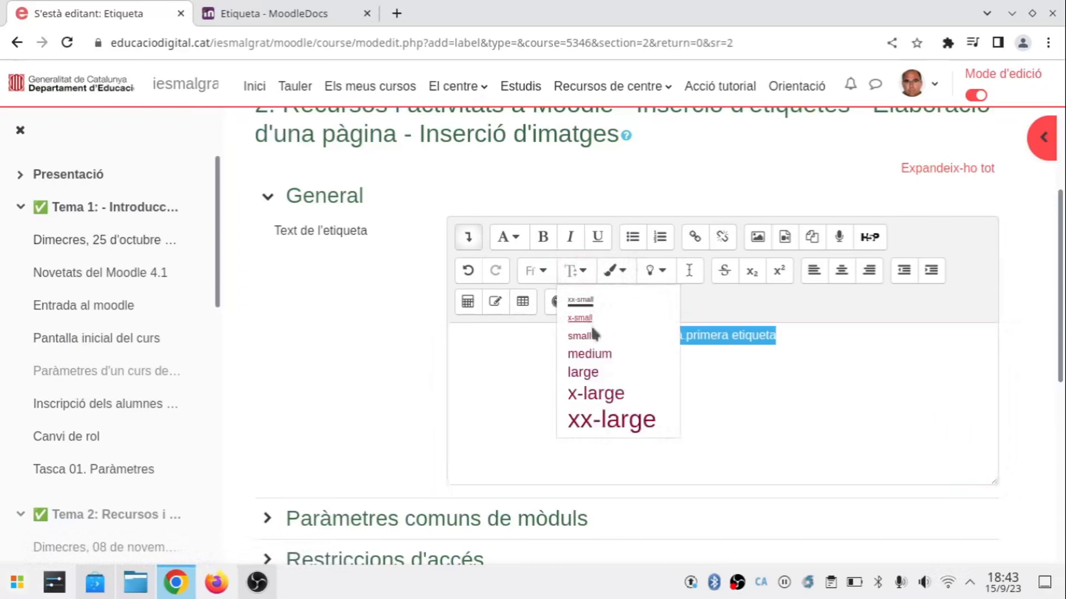
click(599, 395)
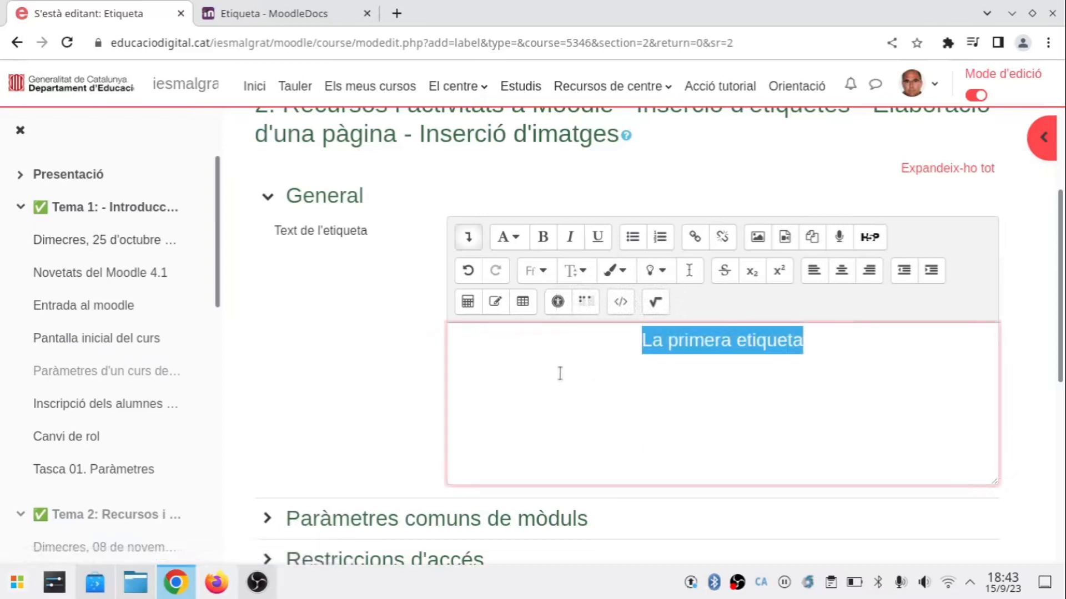
- Upload Recursos.png from the Imatges folder as an image for the line below the label text
click(674, 381)
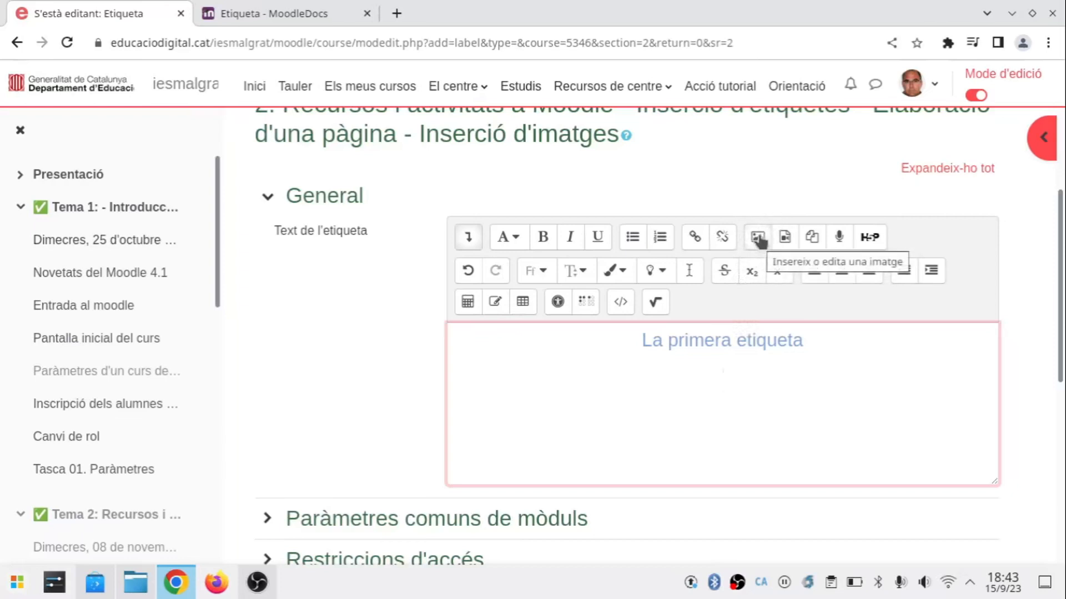
click(758, 237)
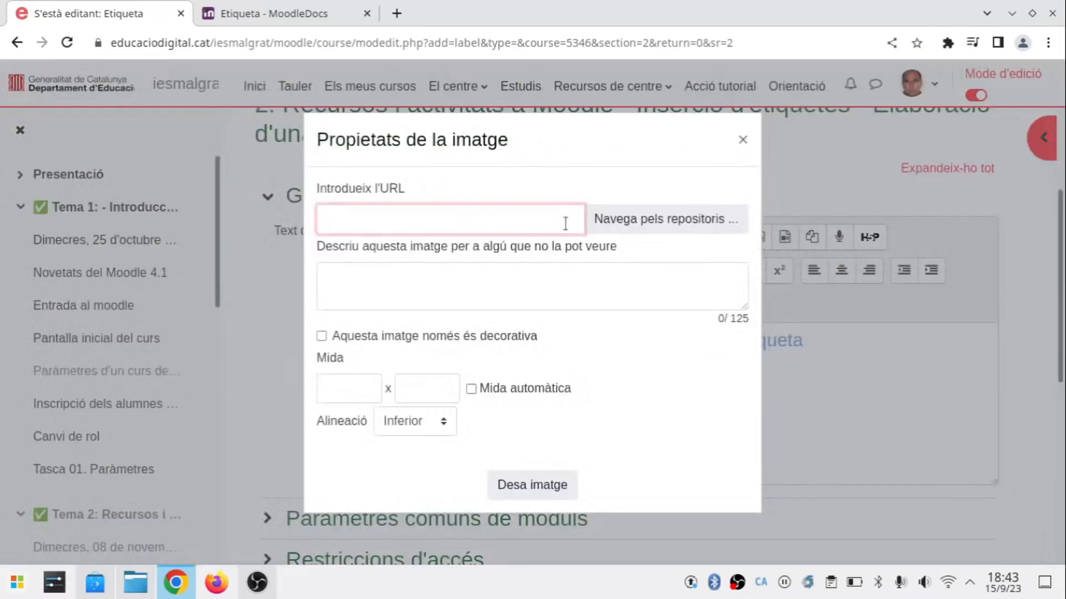
click(647, 222)
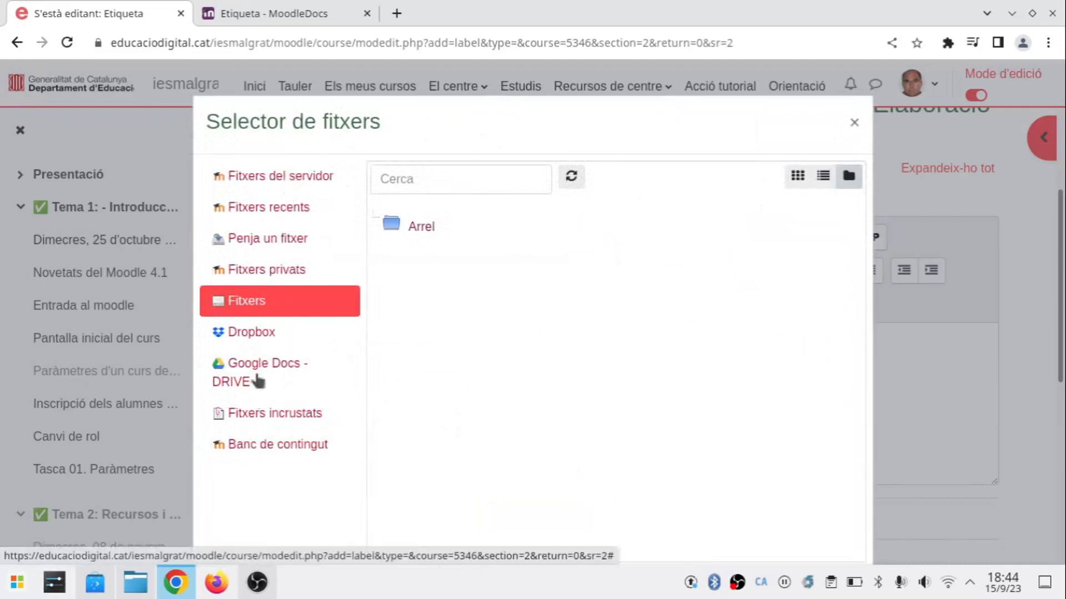
click(264, 243)
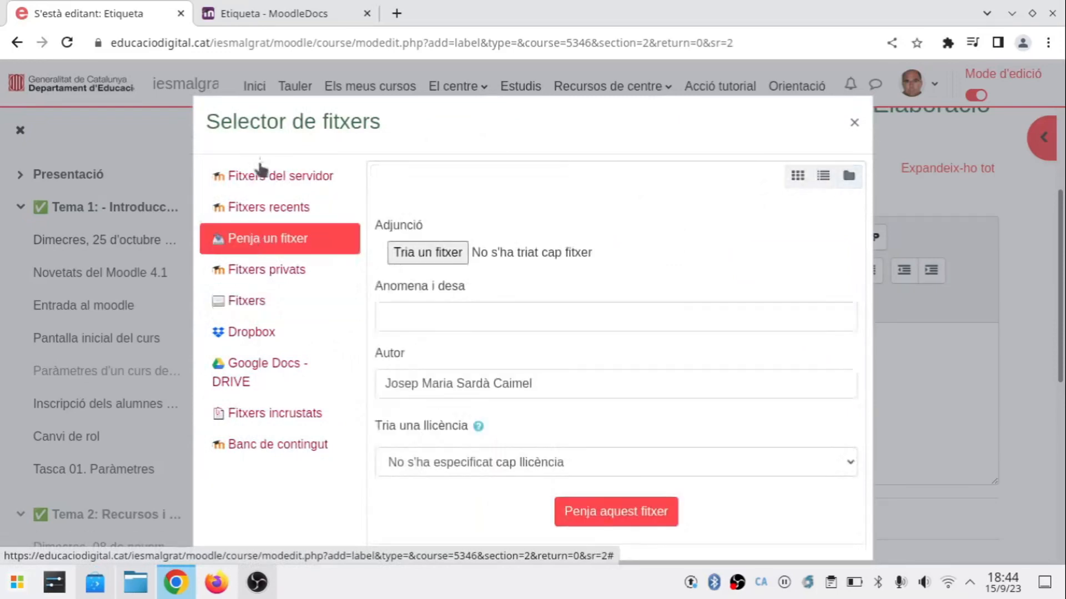
click(426, 254)
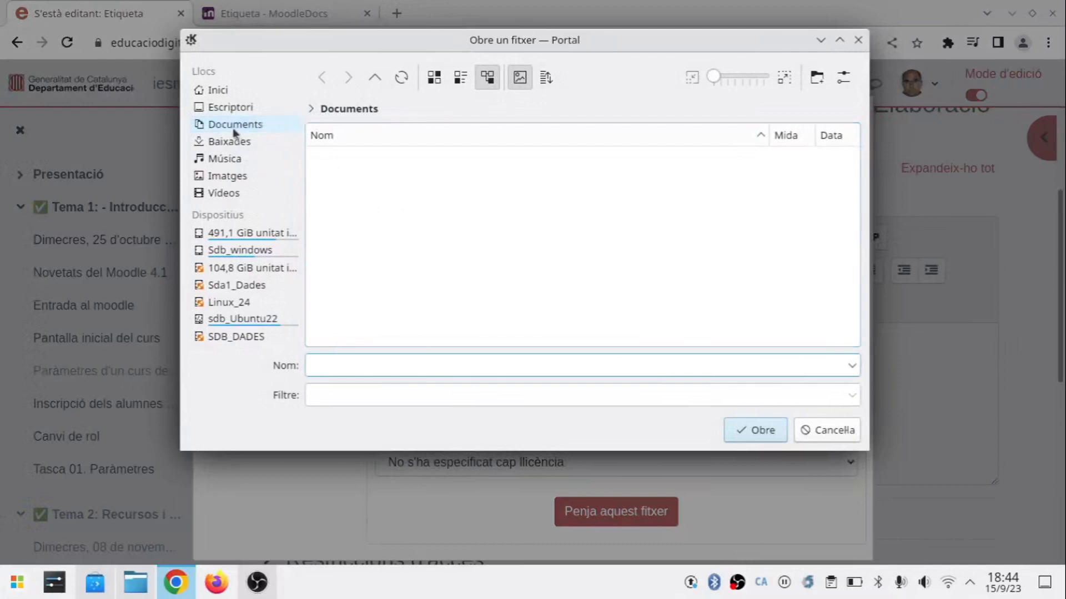
click(225, 178)
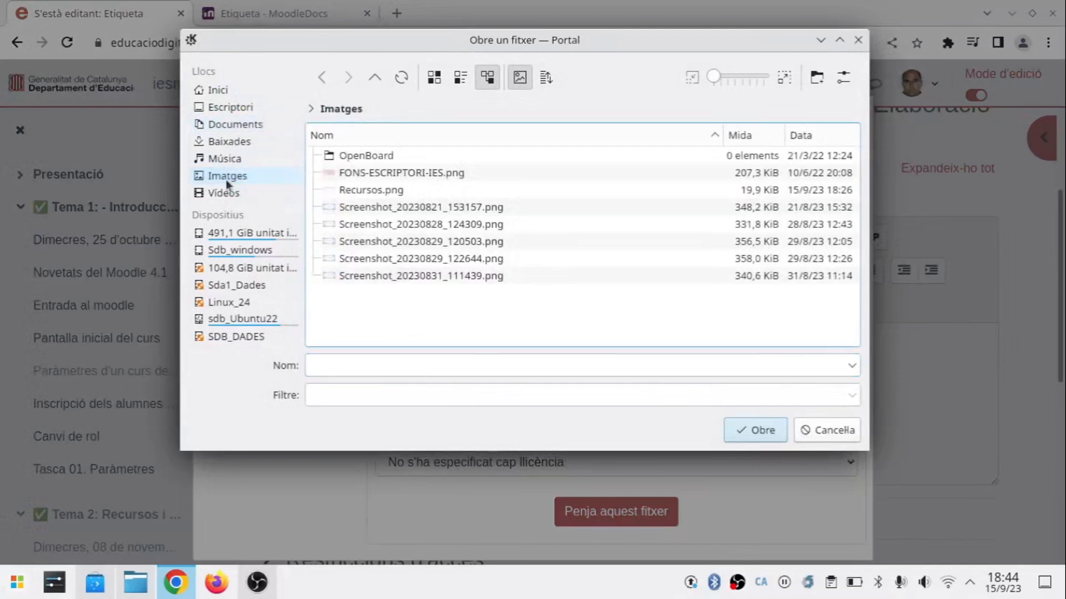
double_click(362, 195)
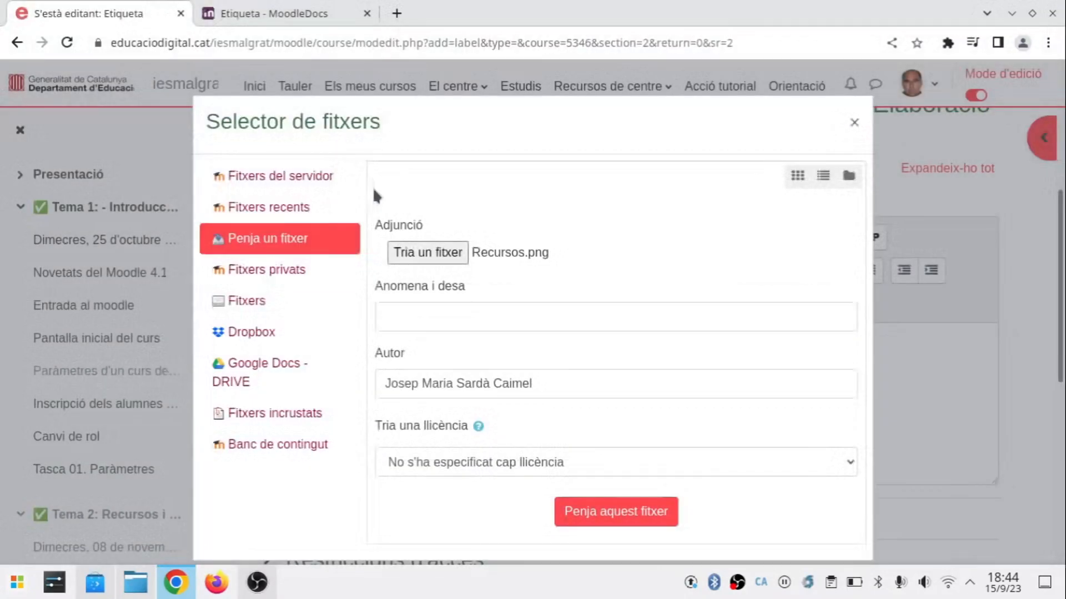
click(450, 321)
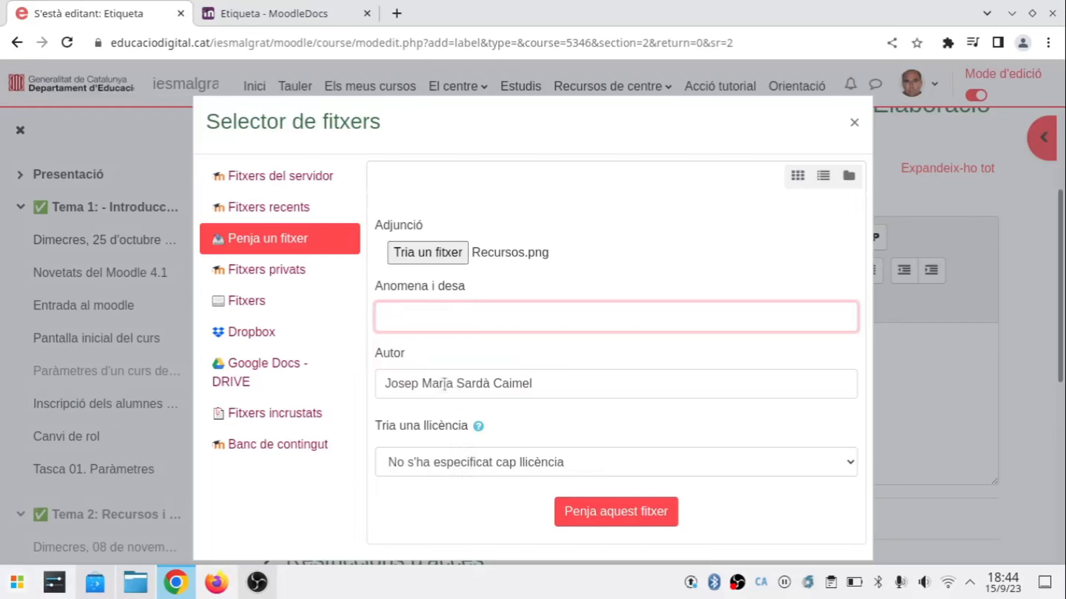
click(637, 513)
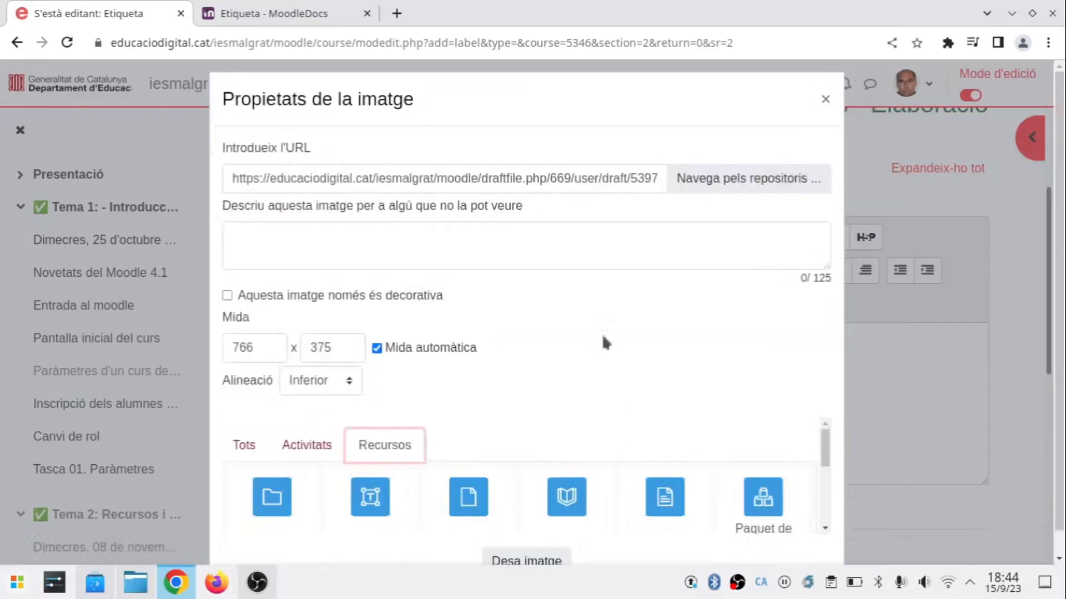
- Describe the image as "Recursos de Moodle", set its width to 300 with automatic size kept, and insert it in the label
click(367, 240)
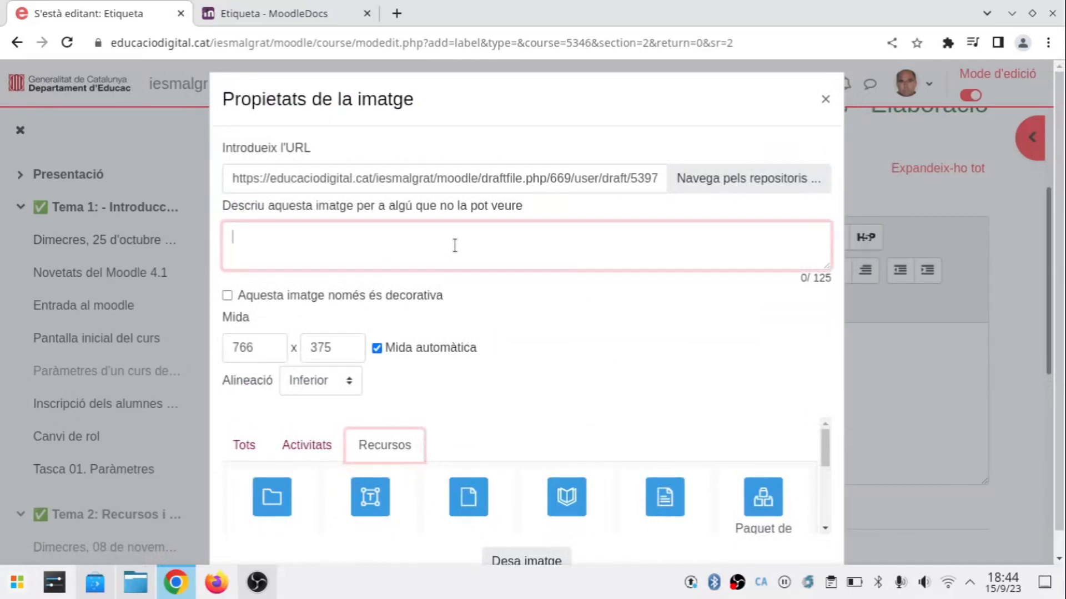
text(Recursos de)
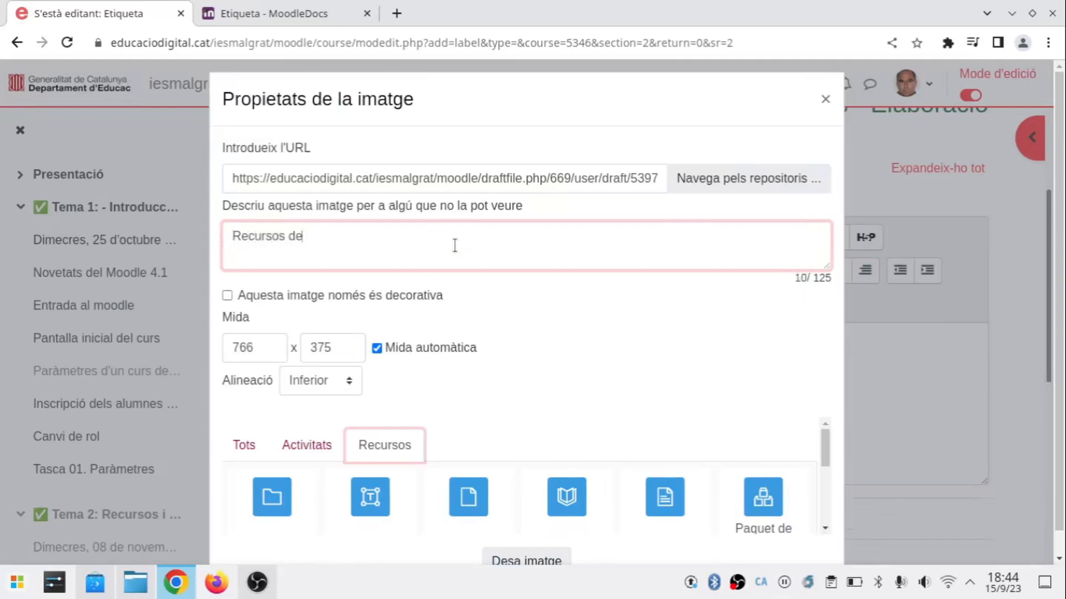
text( Moodle)
drag(265, 348, 211, 367)
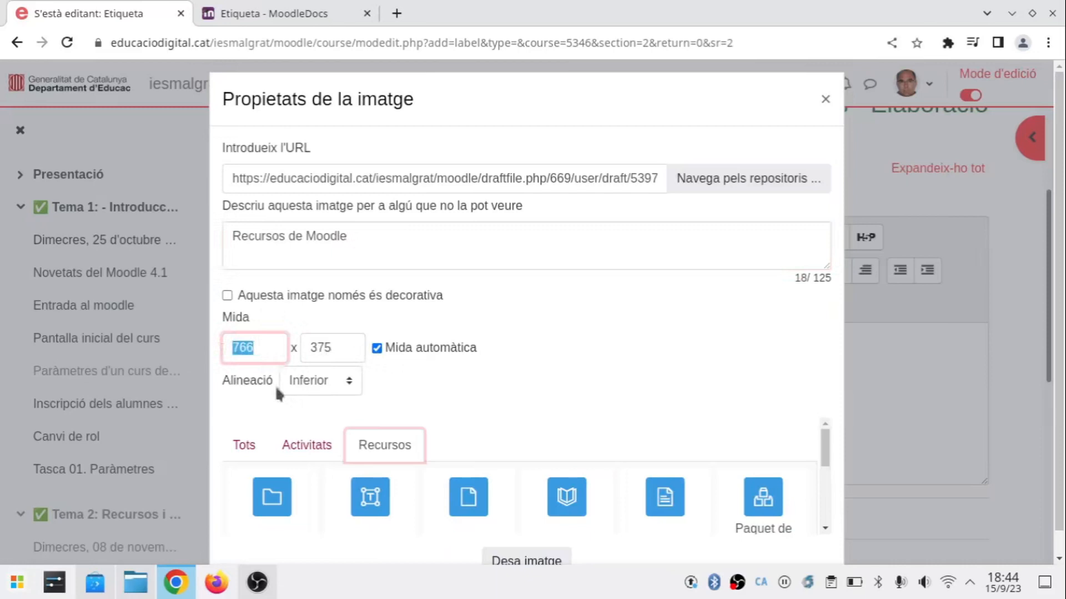
text(300)
key(Tab)
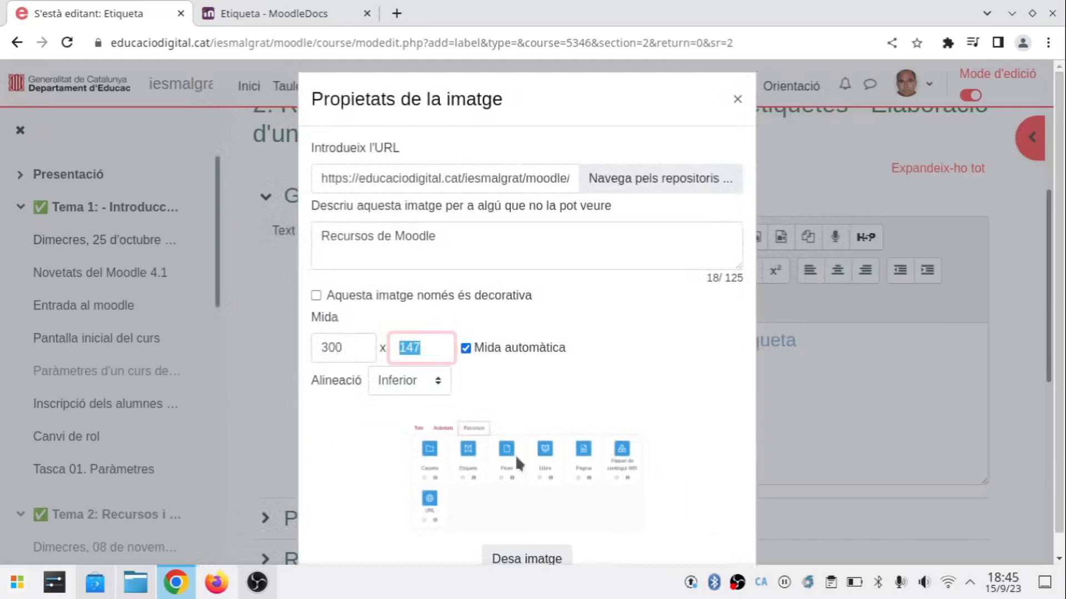
scroll(544, 464, down, 1)
click(543, 536)
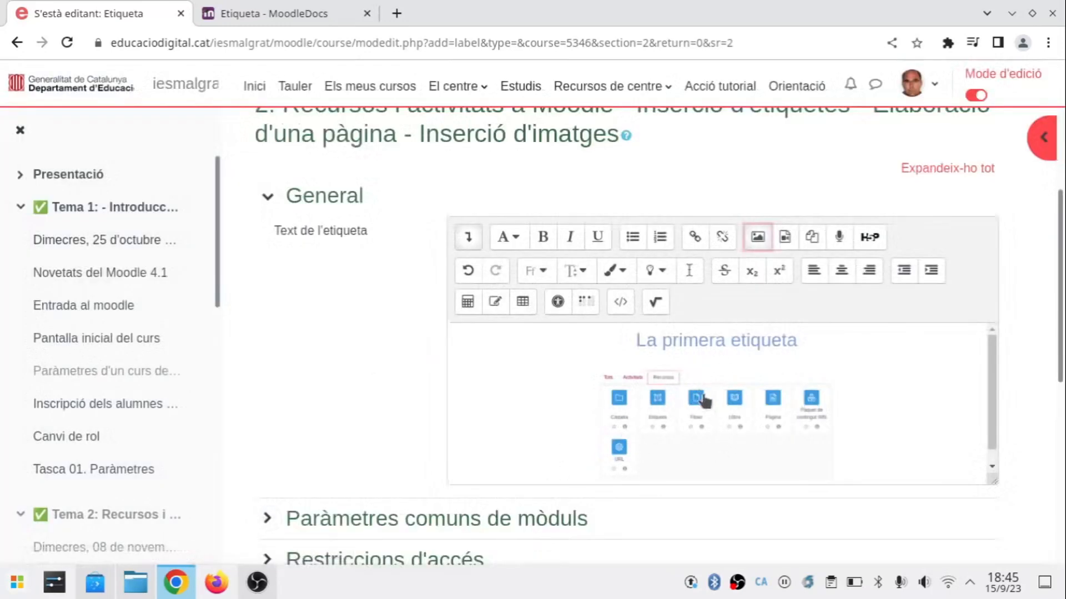
- Expand the label's common module settings and review the Disponibilitat choices, keeping Oculta-ho als estudiants
scroll(394, 335, down, 5)
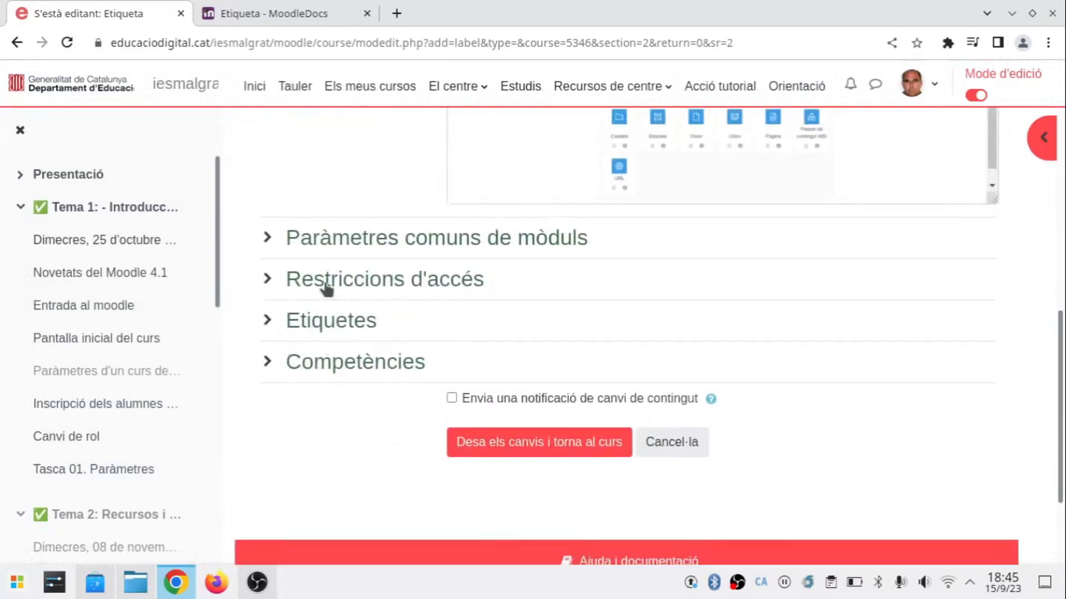
click(268, 238)
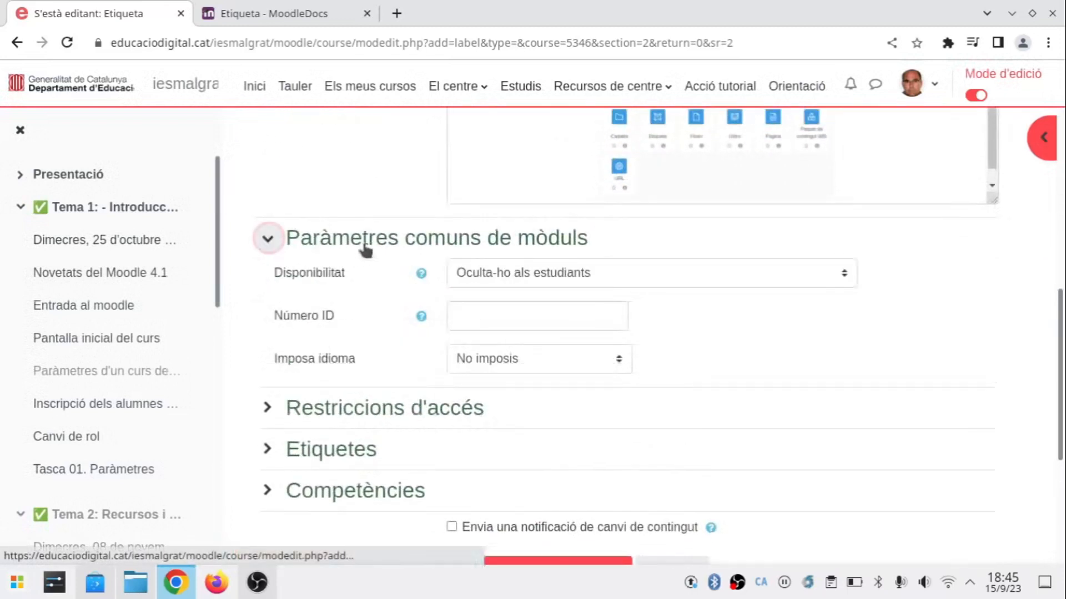
click(526, 278)
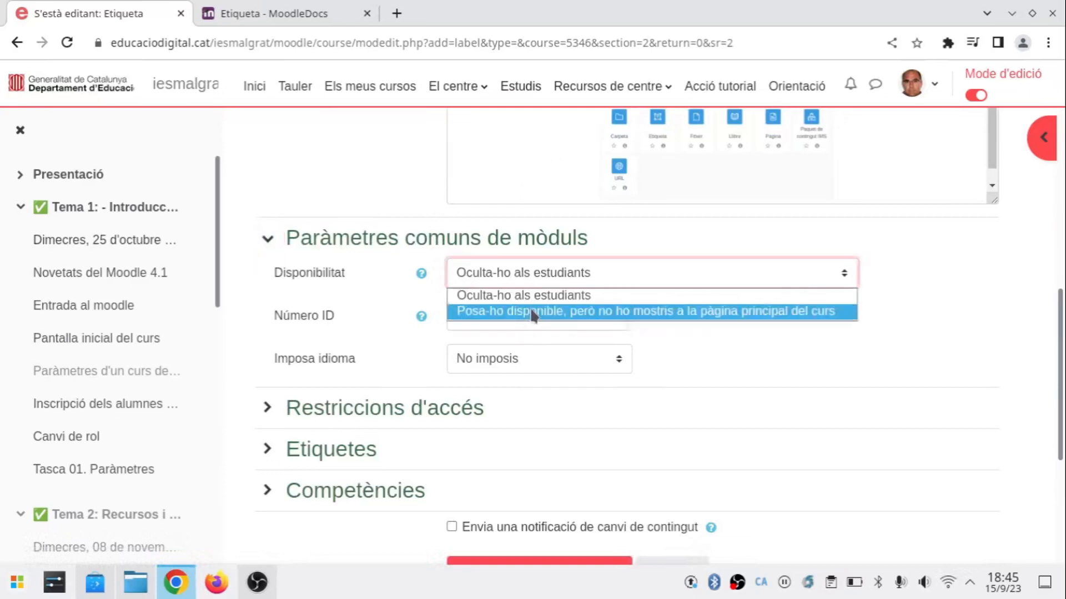
click(532, 273)
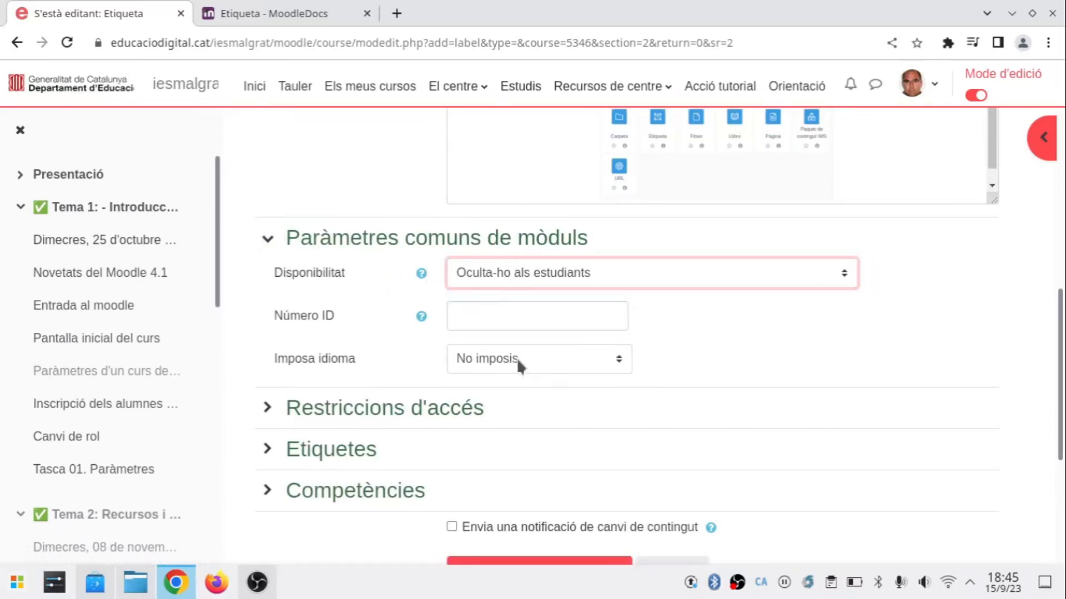
- Expand the Restriccions d'accés and Etiquetes sections of the label settings to examine their options
click(354, 416)
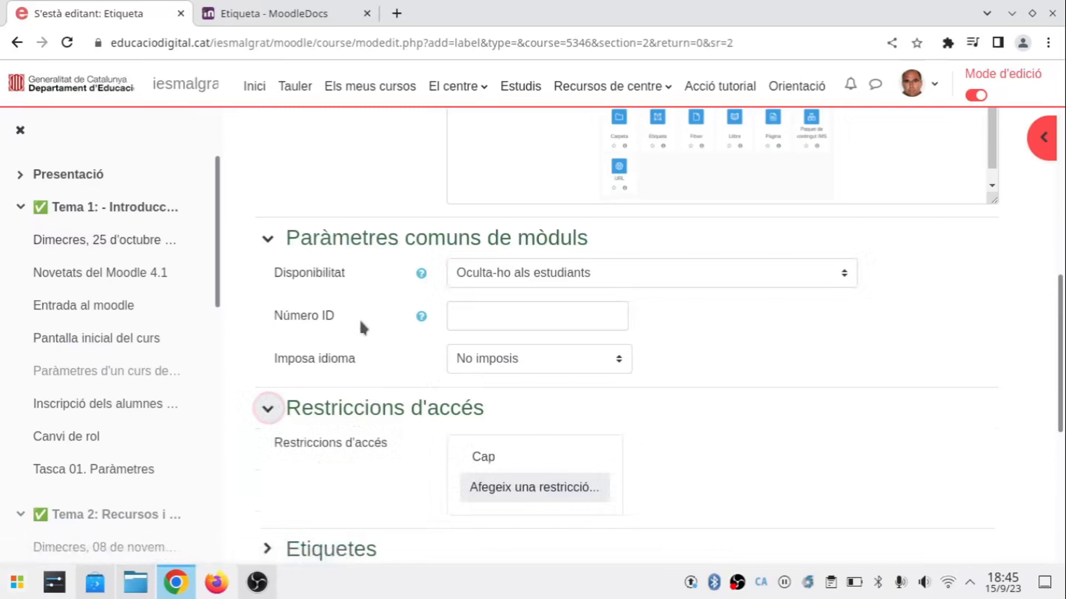
scroll(361, 328, down, 2)
scroll(366, 377, down, 2)
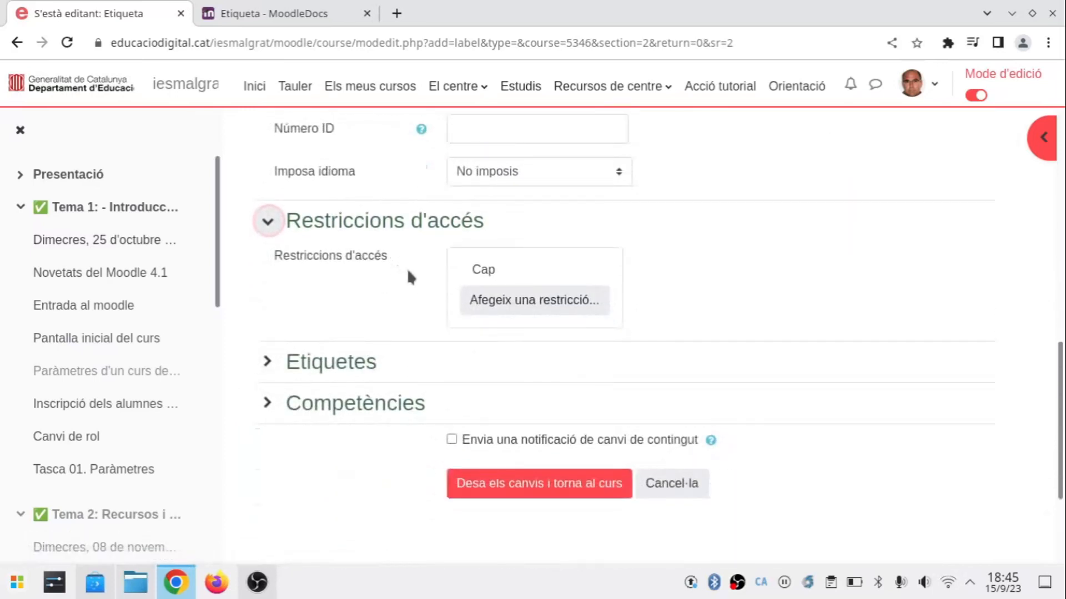
click(341, 363)
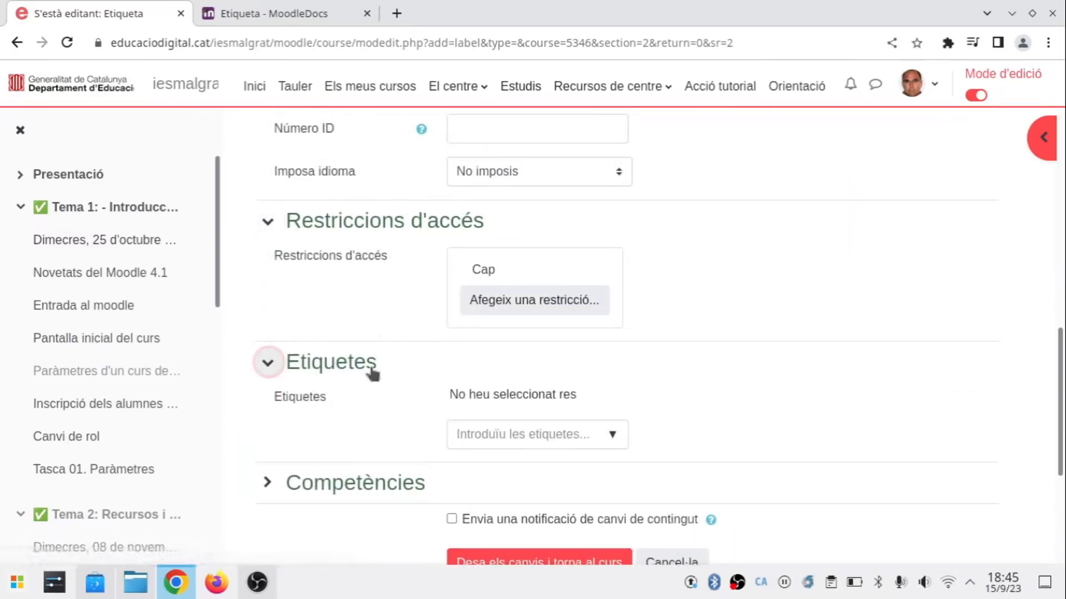
- Save the label, return to the course and check the label in the Tema 2 section
scroll(369, 383, down, 4)
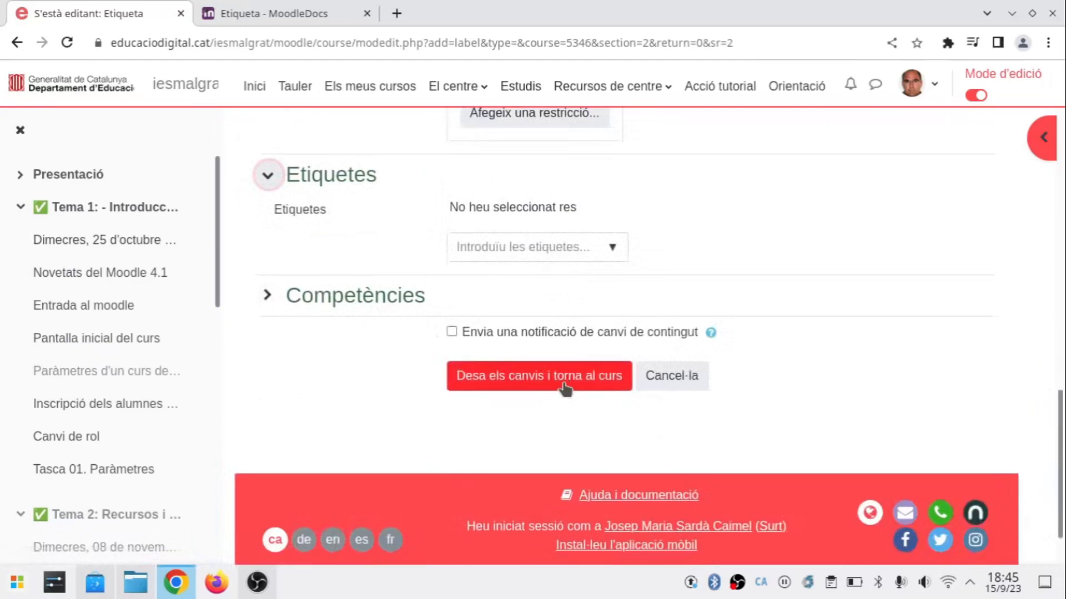
click(566, 381)
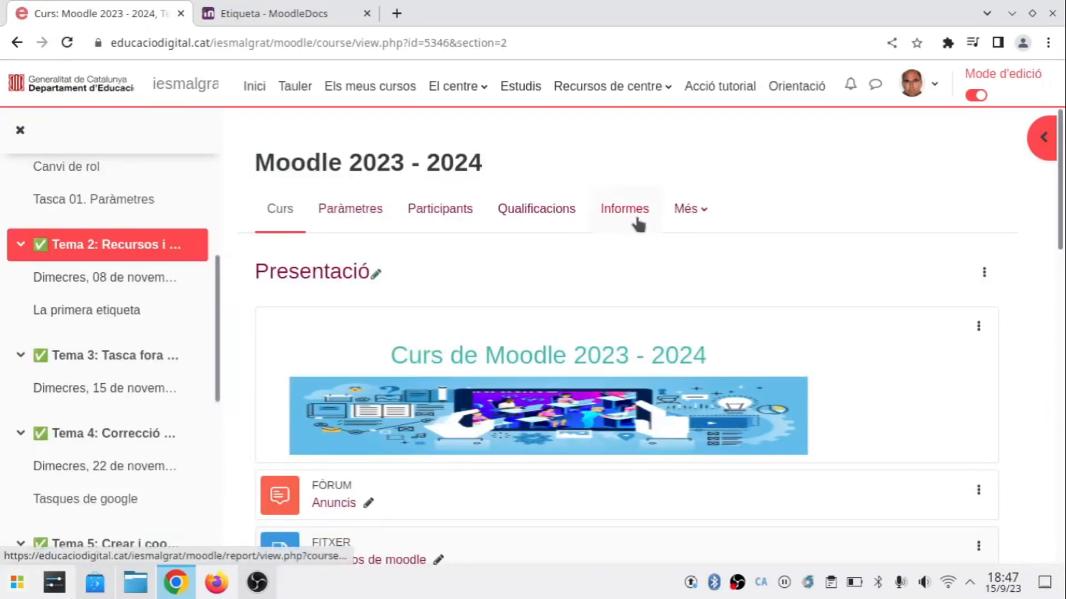
scroll(633, 277, down, 15)
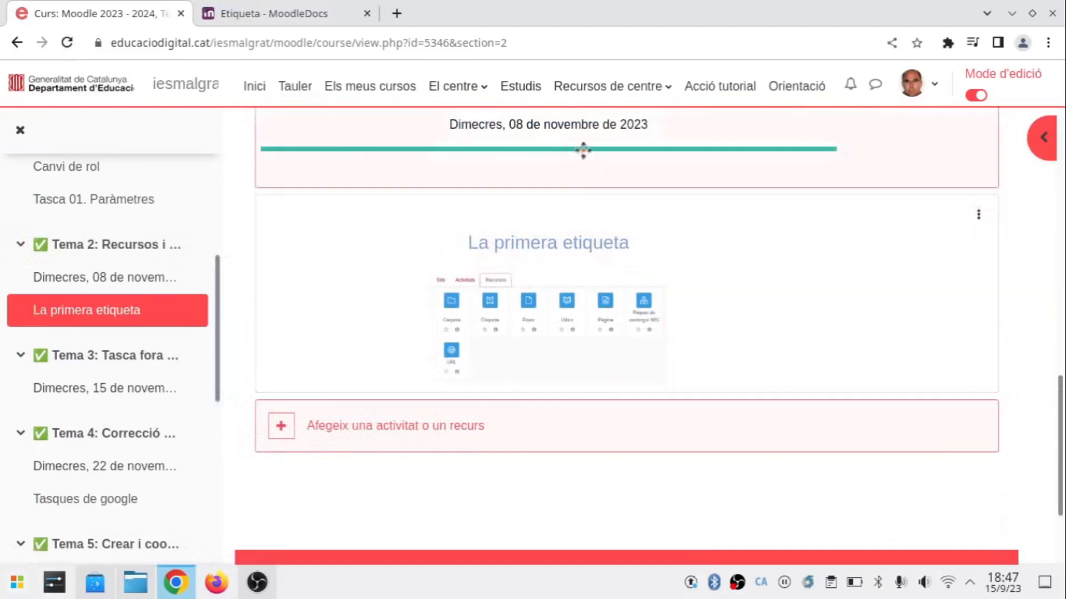
scroll(583, 272, up, 2)
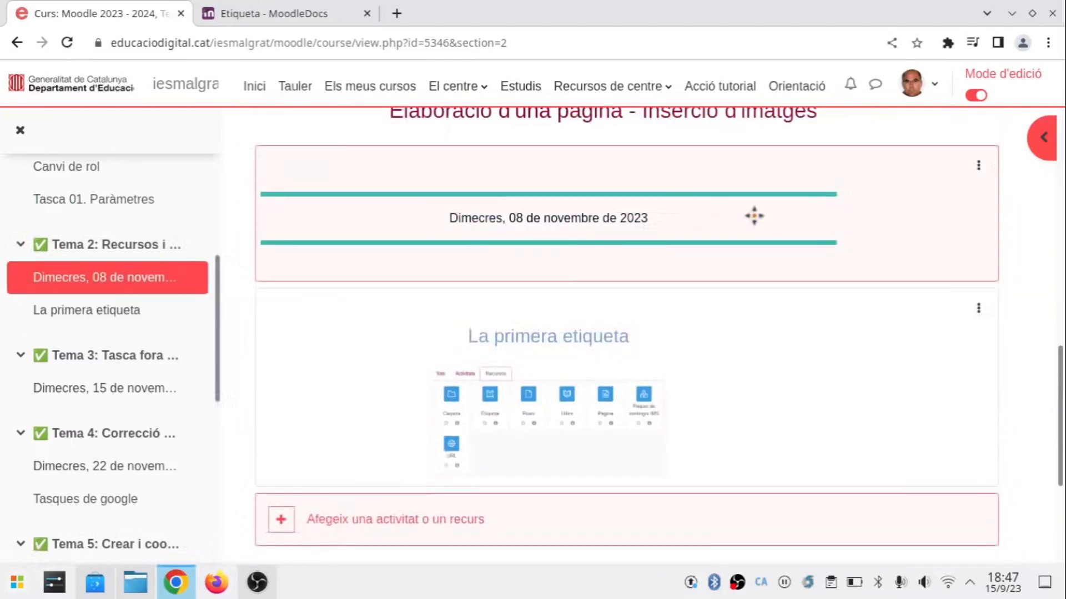
- Switch the course role to Alumnat and check how the label looks to students in the Tema 2 section
click(930, 90)
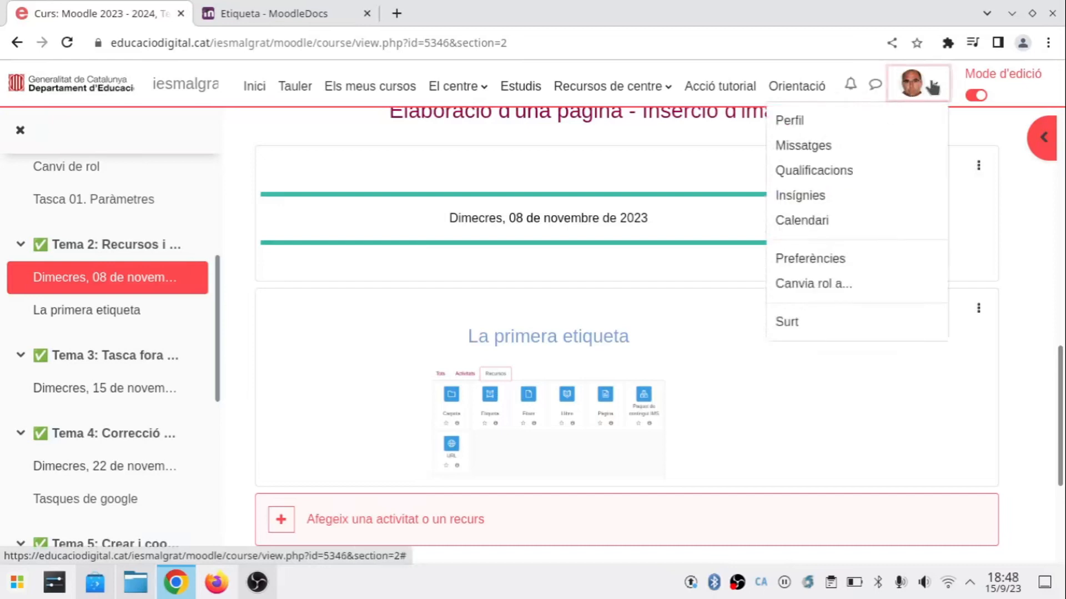
click(832, 282)
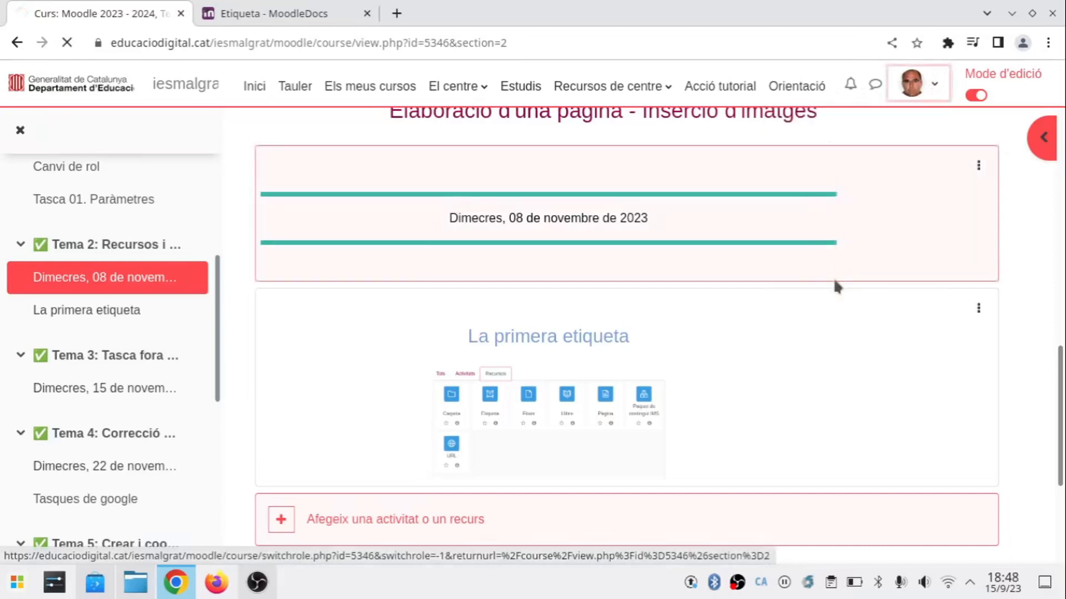
click(298, 417)
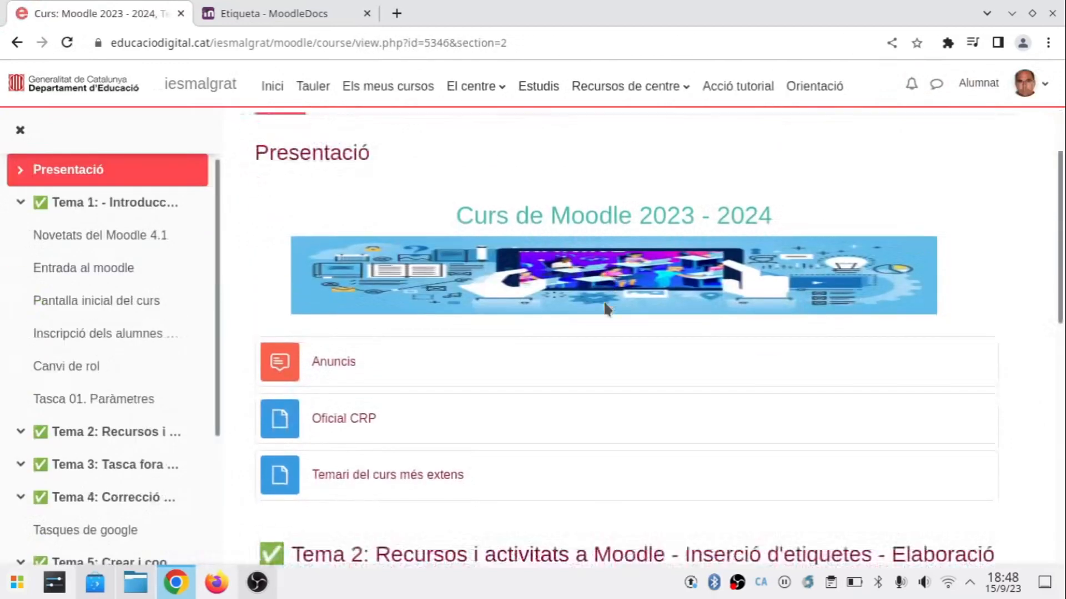
scroll(603, 305, down, 1)
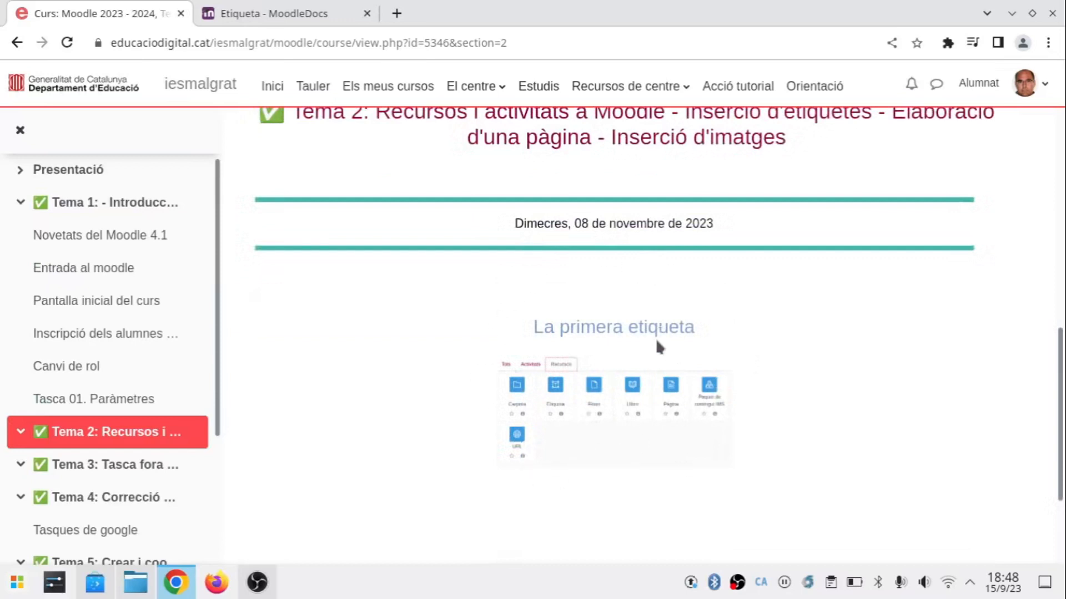
scroll(651, 342, down, 2)
scroll(649, 338, up, 3)
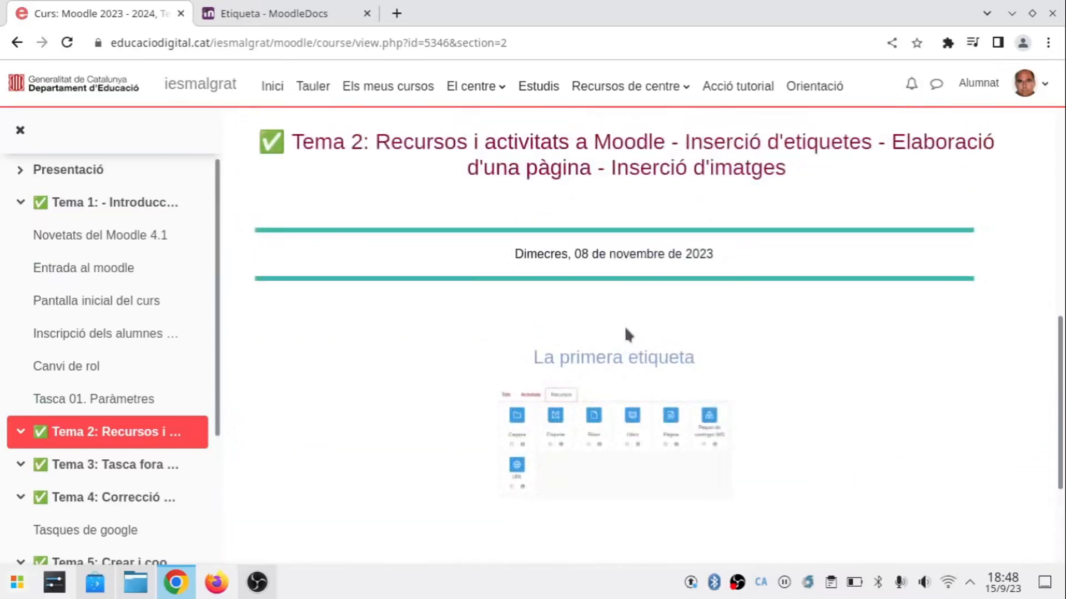
scroll(626, 330, up, 1)
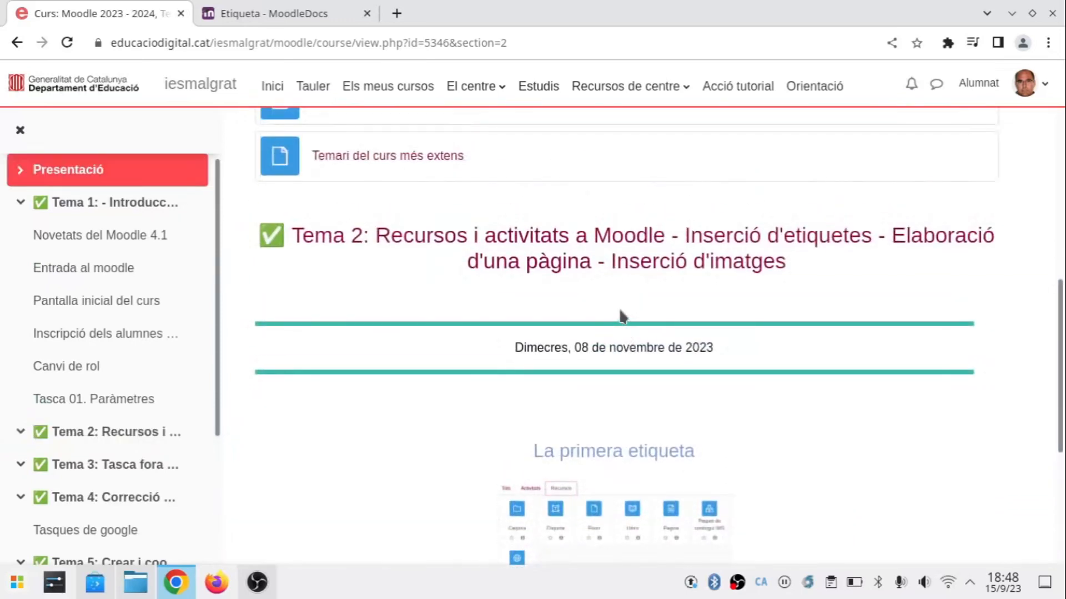